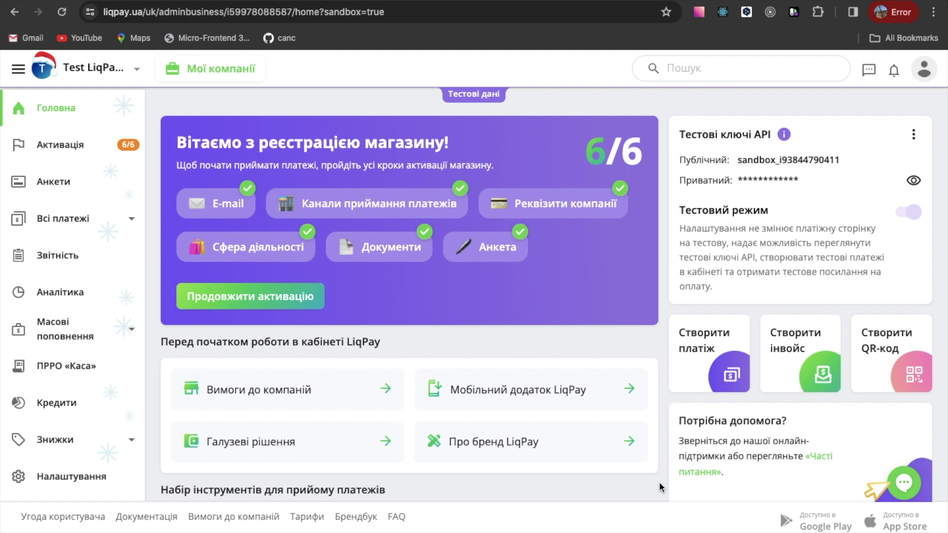
# Step: Look over the current page and open the store activation steps page
pyautogui.scroll(-3, 659, 482)
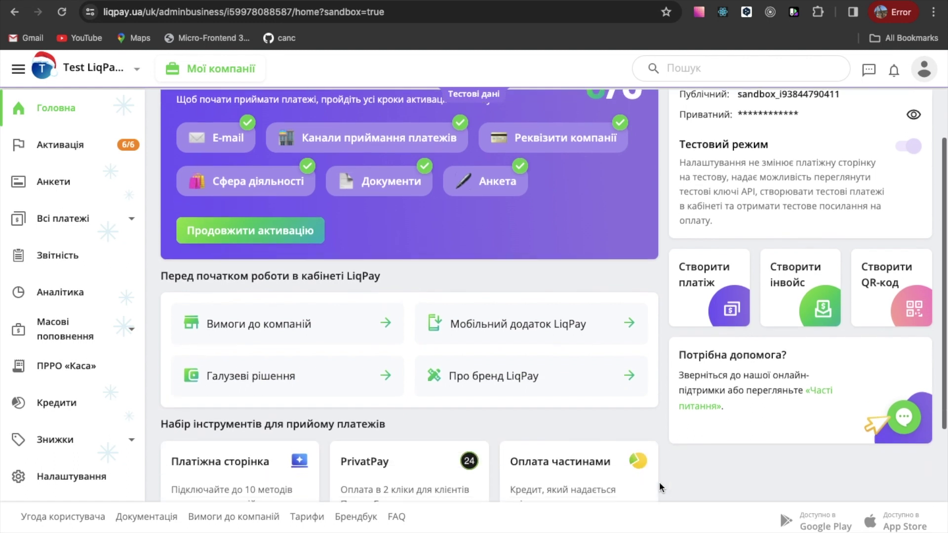
pyautogui.scroll(-3, 659, 486)
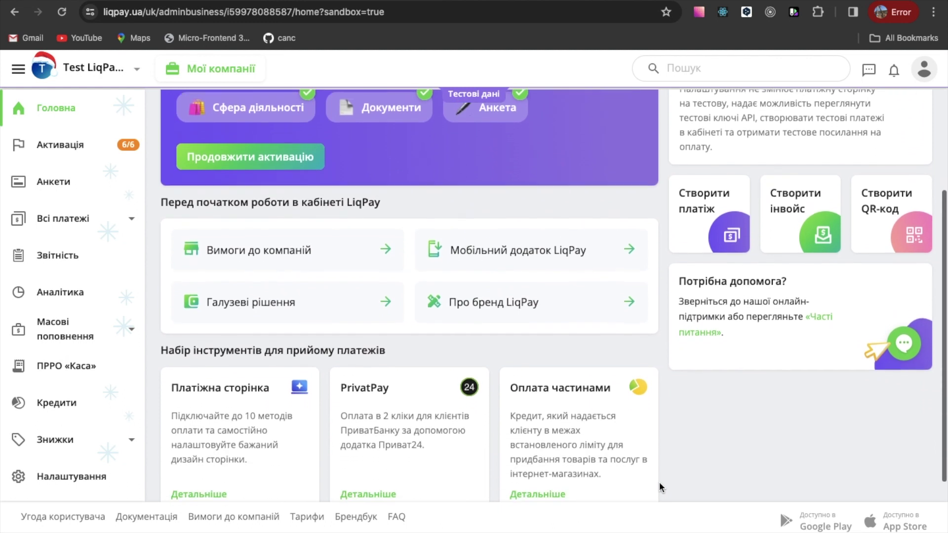
pyautogui.scroll(-1, 659, 487)
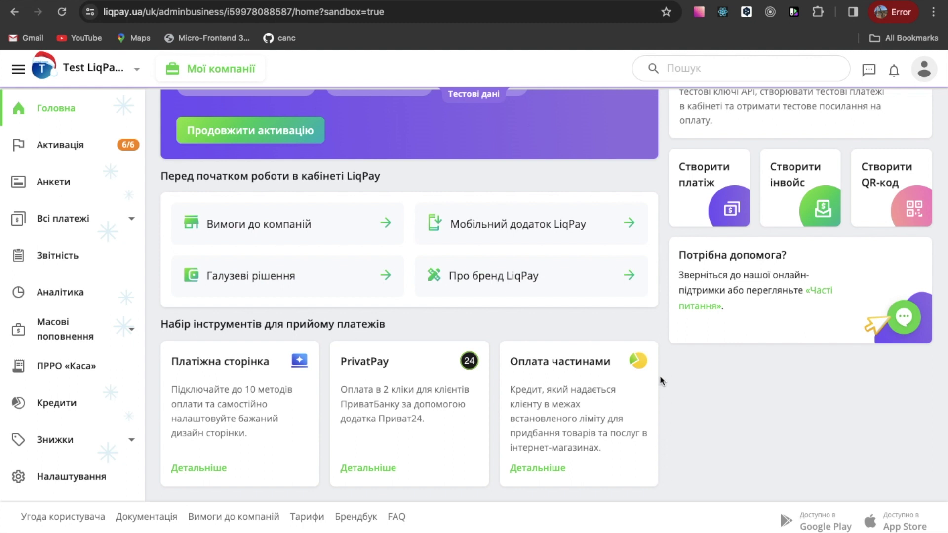
pyautogui.scroll(6, 661, 370)
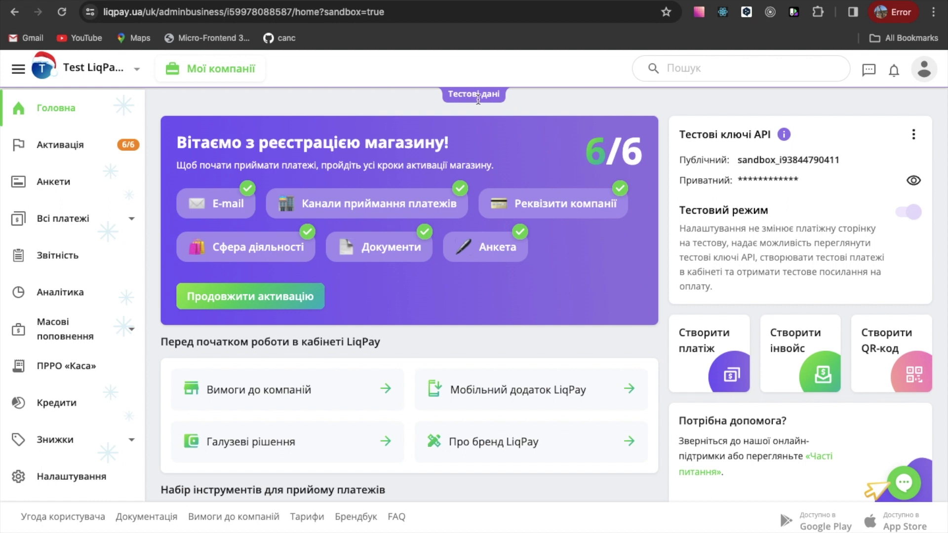
pyautogui.click(306, 298)
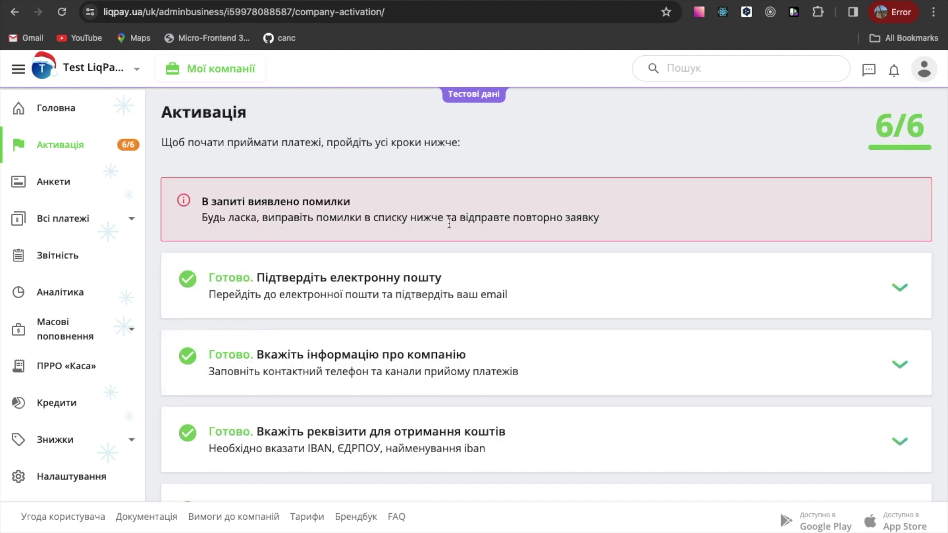
# Step: Read through the store activation steps, then return to the merchant home dashboard
pyautogui.scroll(-3, 497, 252)
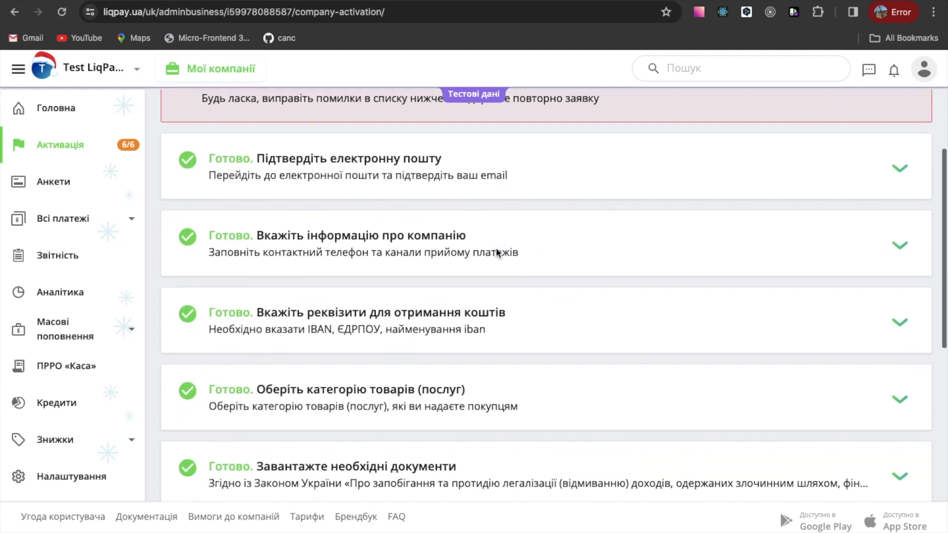
pyautogui.scroll(-3, 495, 252)
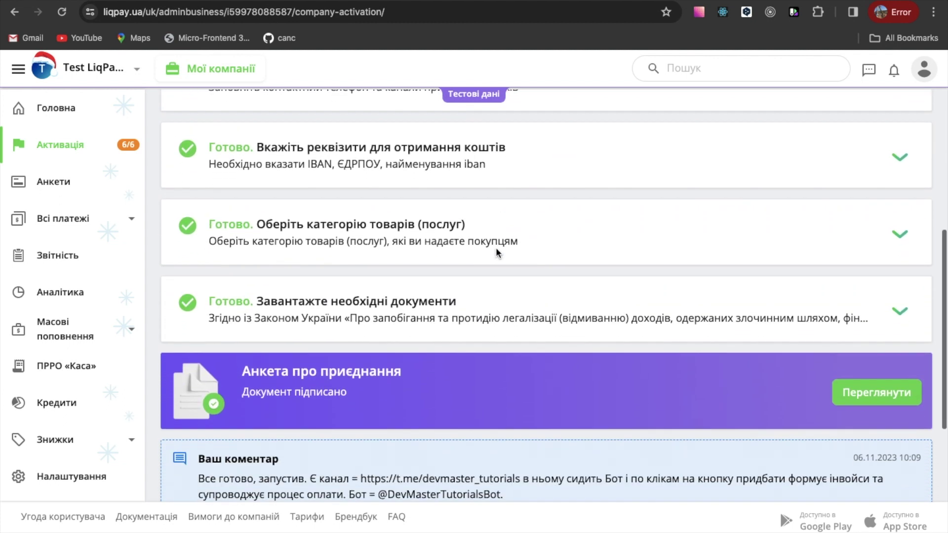
pyautogui.scroll(2, 497, 254)
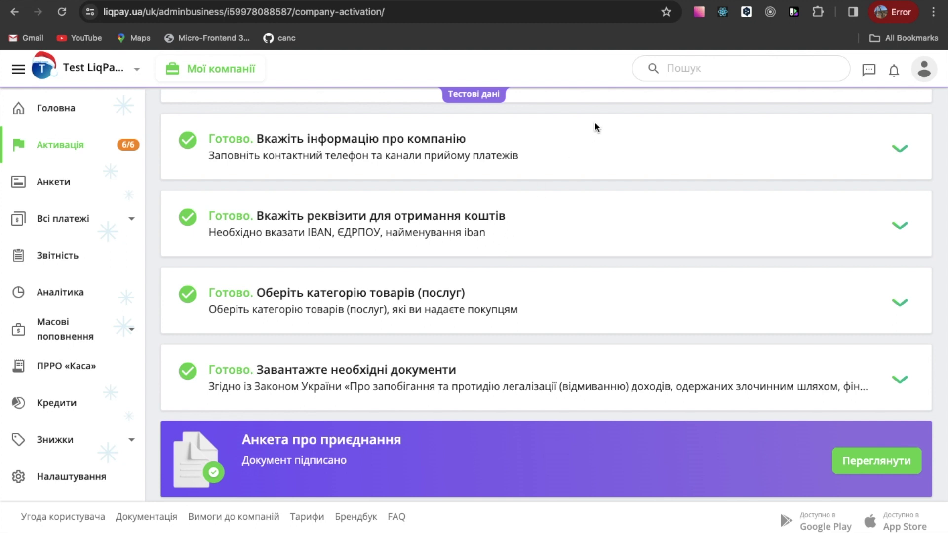
pyautogui.scroll(5, 595, 127)
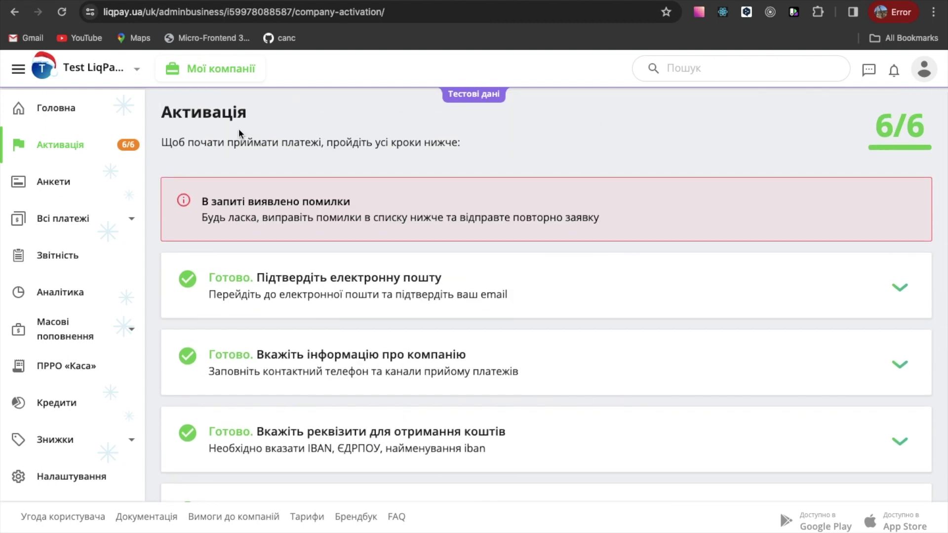
pyautogui.click(80, 115)
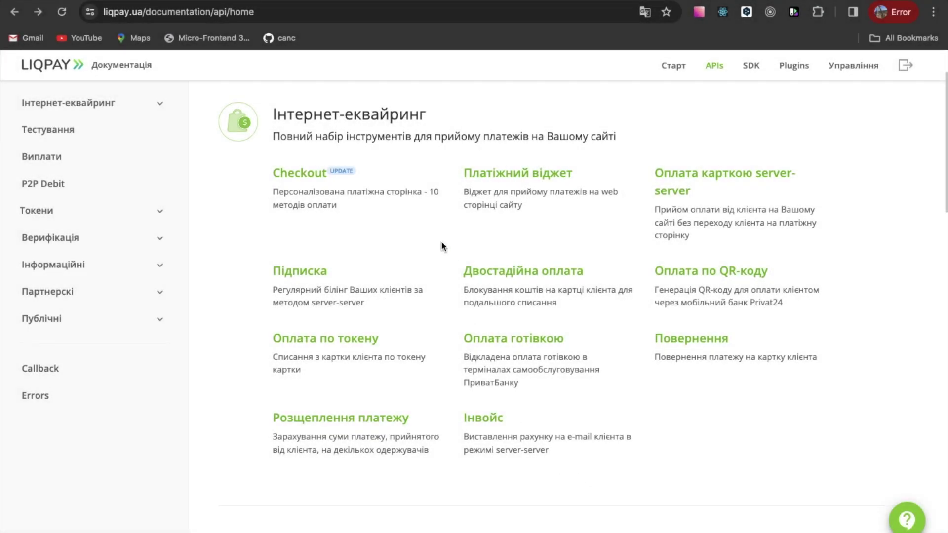
# Step: Open the Підписка API overview and scroll down to its SDK list
pyautogui.click(313, 275)
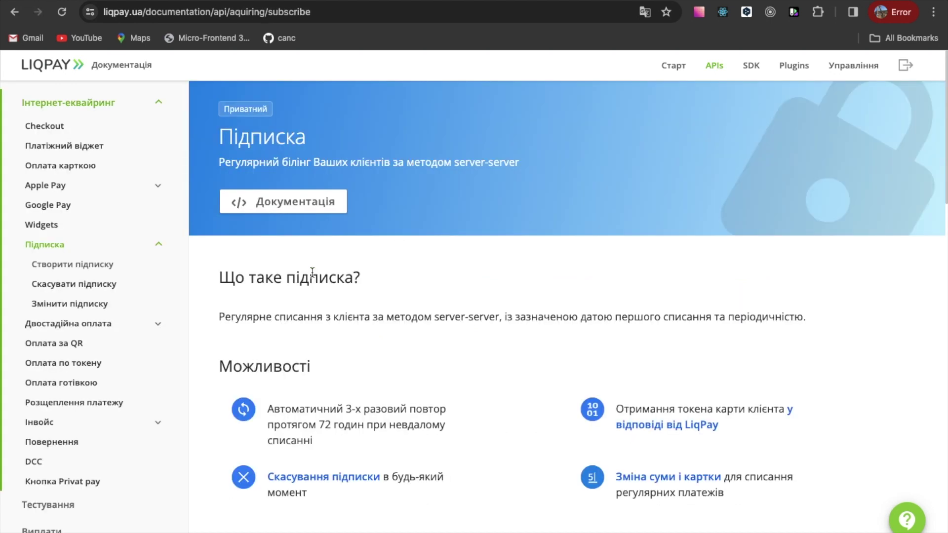
pyautogui.scroll(-4, 514, 346)
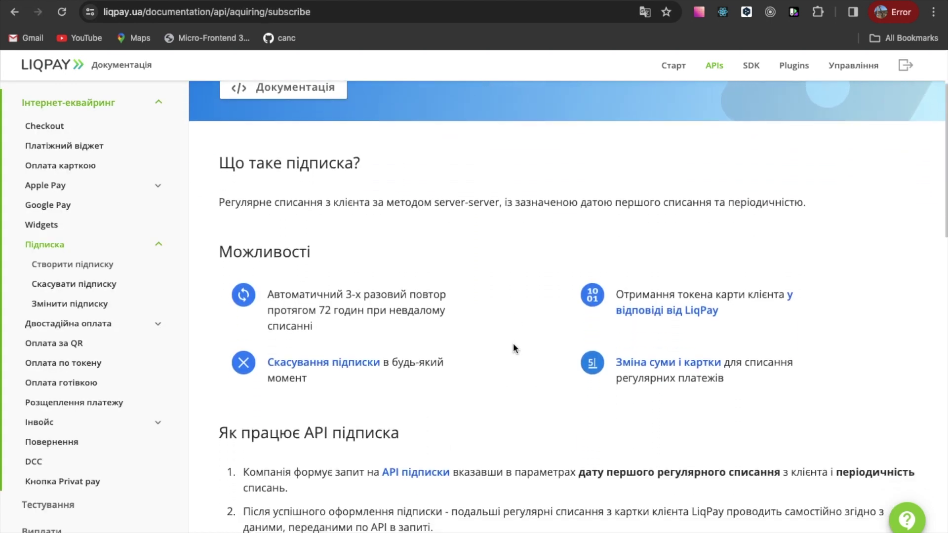
pyautogui.scroll(-3, 513, 348)
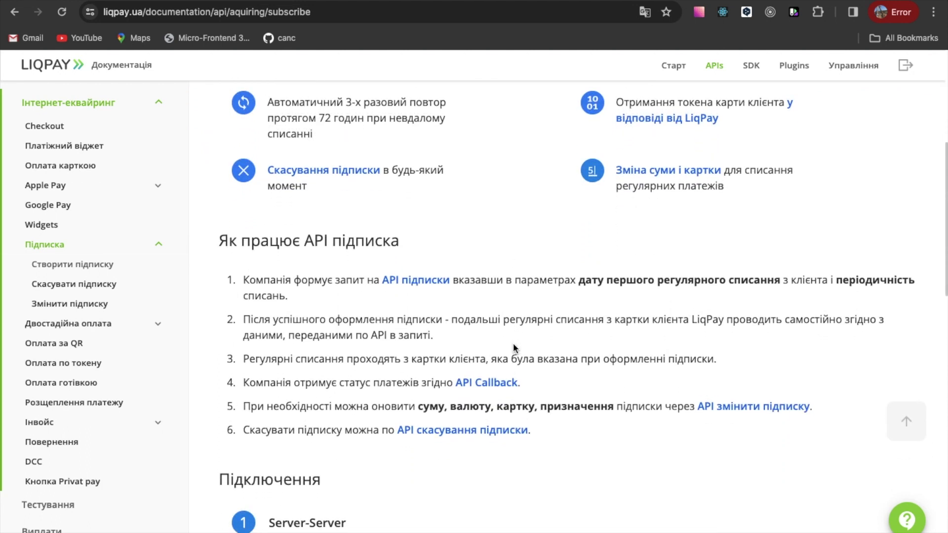
pyautogui.scroll(-5, 513, 346)
pyautogui.scroll(-10, 514, 347)
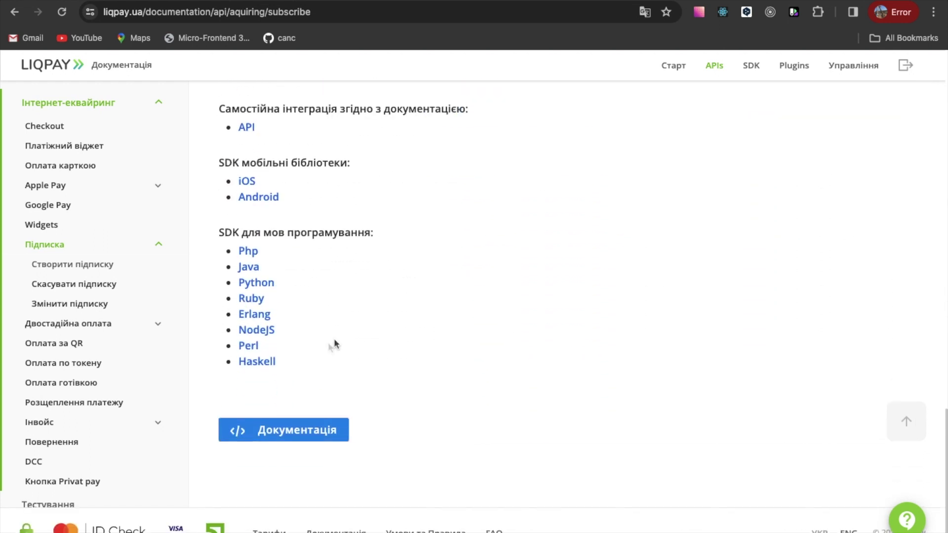
# Step: Open the Create subscription reference, scroll past the sequence diagram, and show the Node.js request sample
pyautogui.click(307, 432)
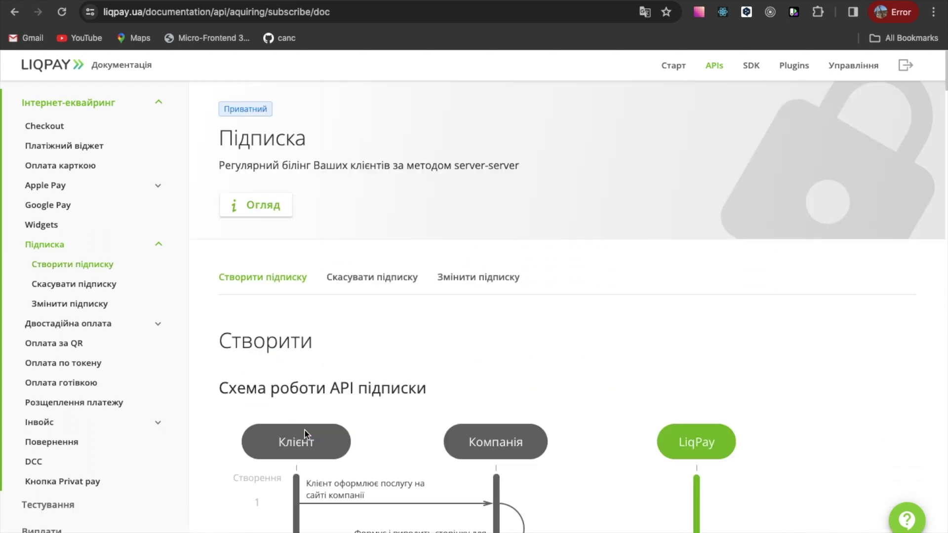
pyautogui.scroll(-3, 596, 368)
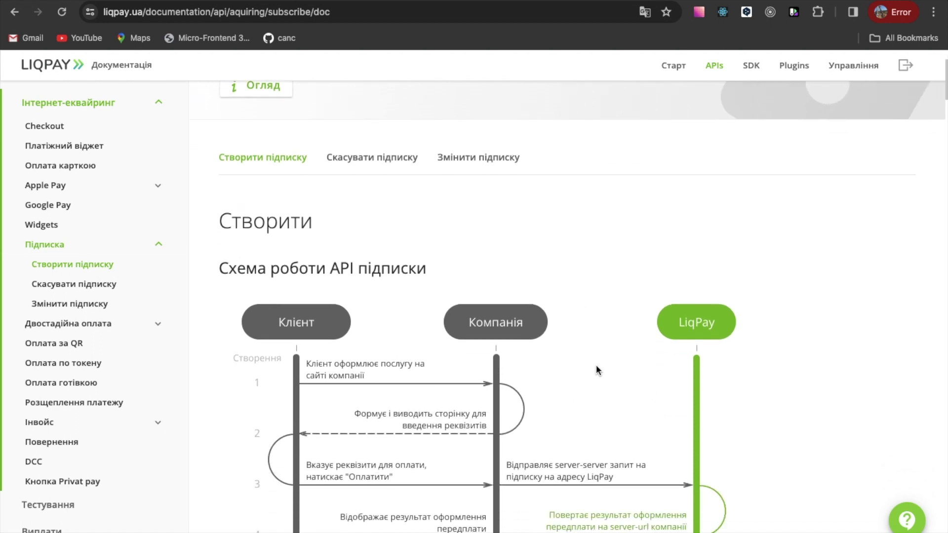
pyautogui.scroll(-3, 596, 368)
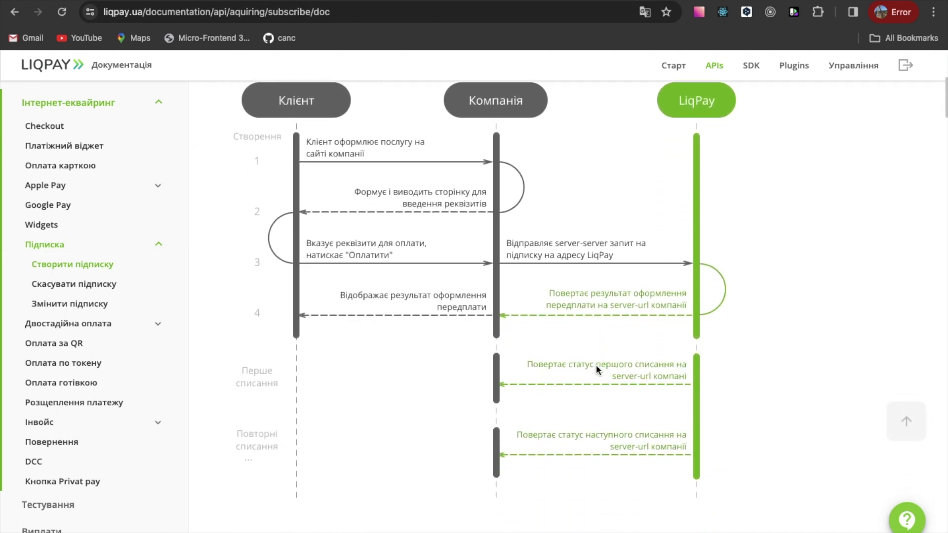
pyautogui.scroll(-5, 754, 364)
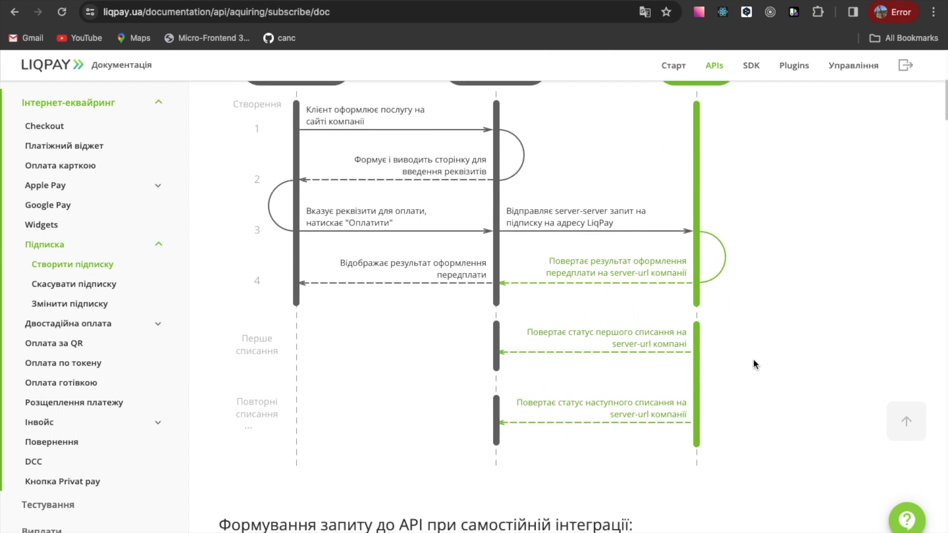
pyautogui.scroll(-5, 754, 364)
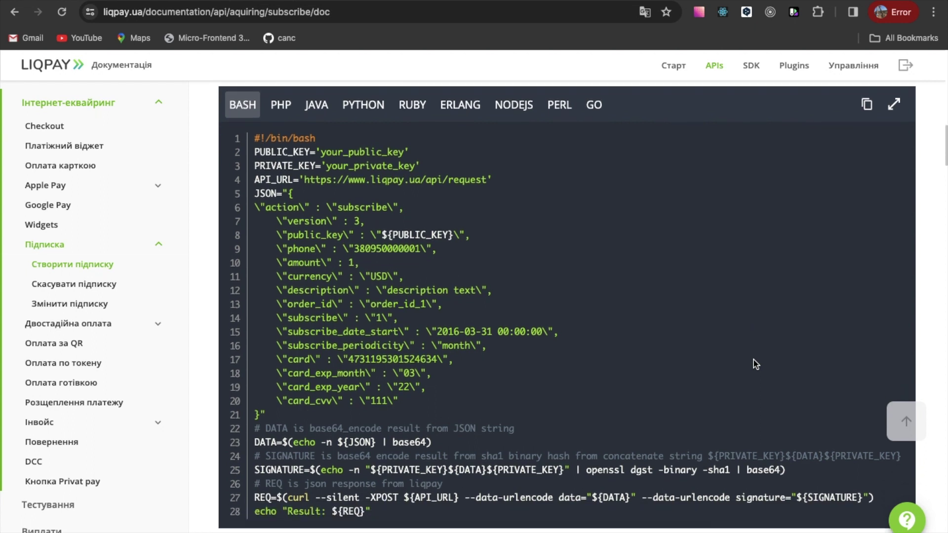
pyautogui.click(514, 112)
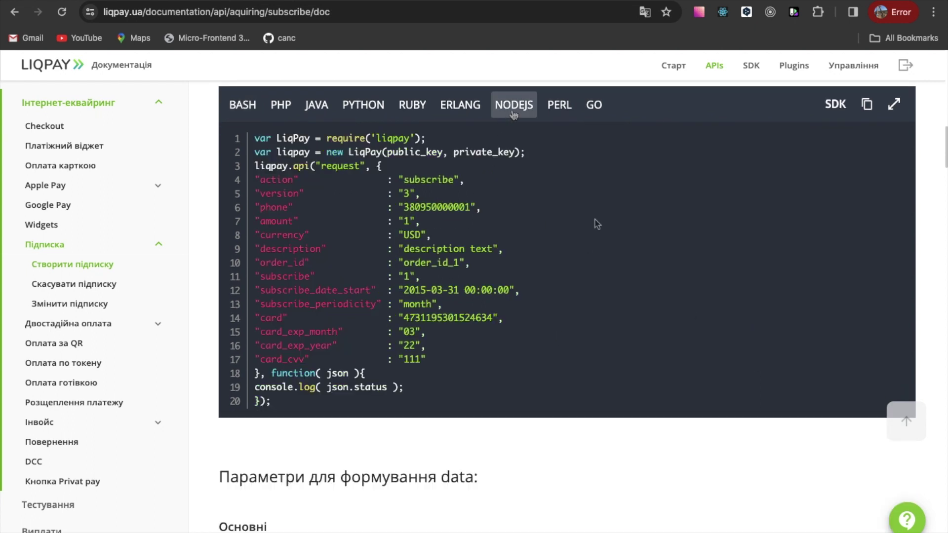
# Step: Scroll through the Створити підписку request parameters and response example
pyautogui.scroll(-5, 595, 224)
pyautogui.scroll(-4, 596, 223)
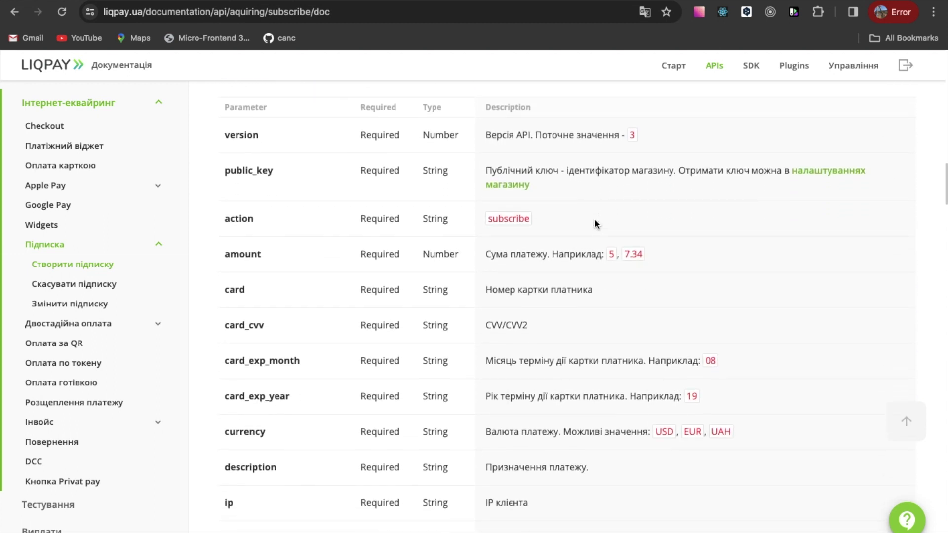
pyautogui.scroll(-3, 596, 223)
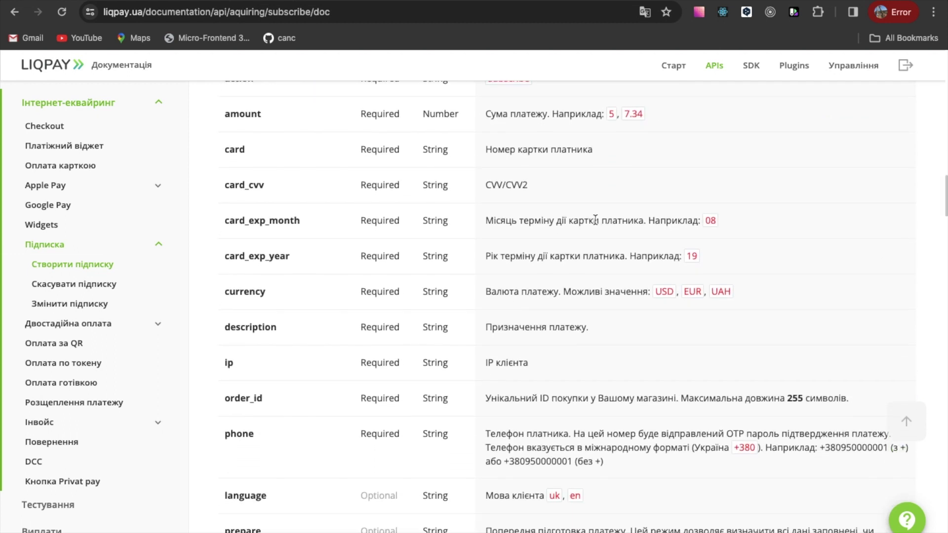
pyautogui.scroll(-6, 595, 222)
pyautogui.scroll(-7, 596, 224)
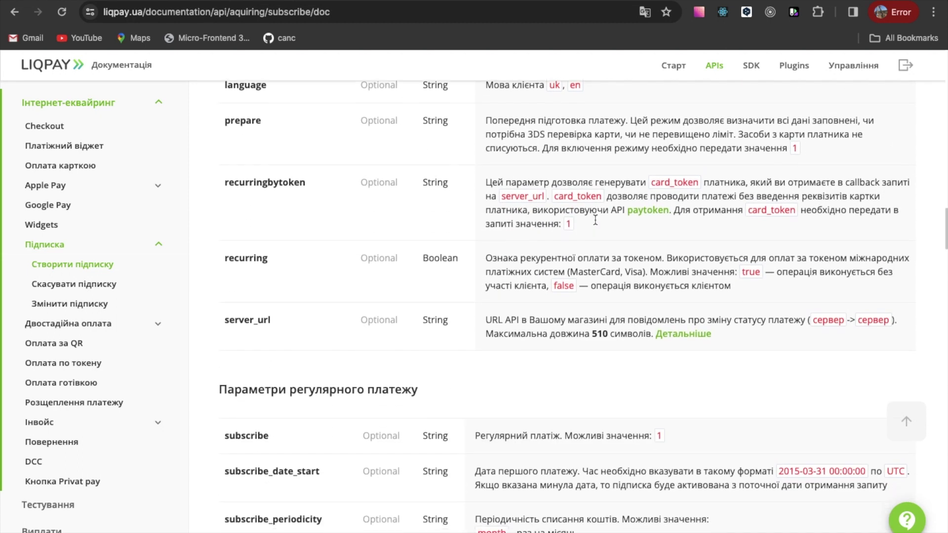
pyautogui.scroll(-7, 595, 219)
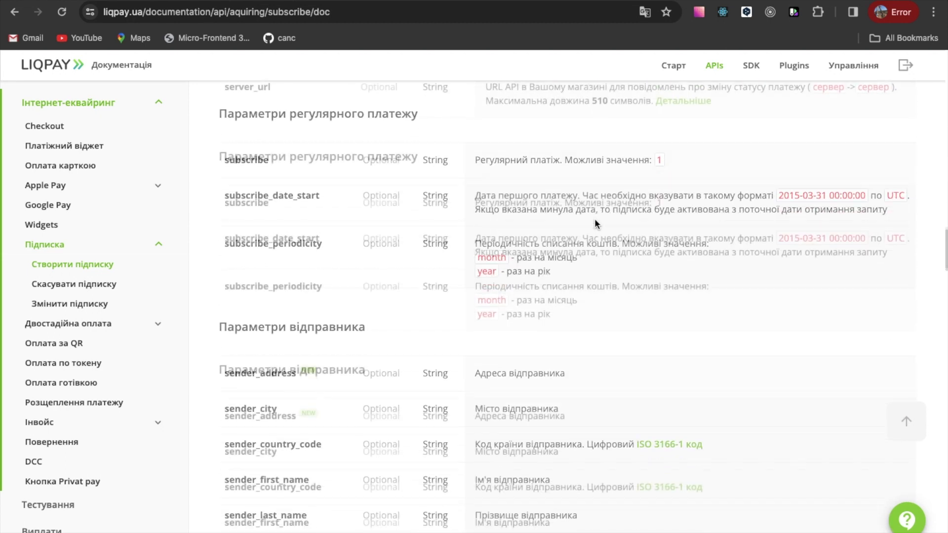
pyautogui.scroll(-5, 594, 219)
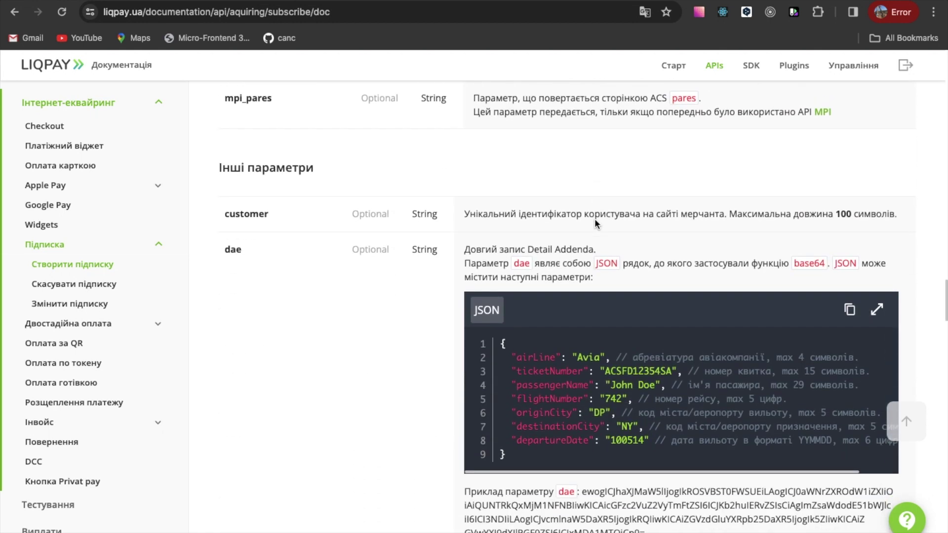
pyautogui.scroll(-5, 440, 348)
pyautogui.scroll(-8, 441, 352)
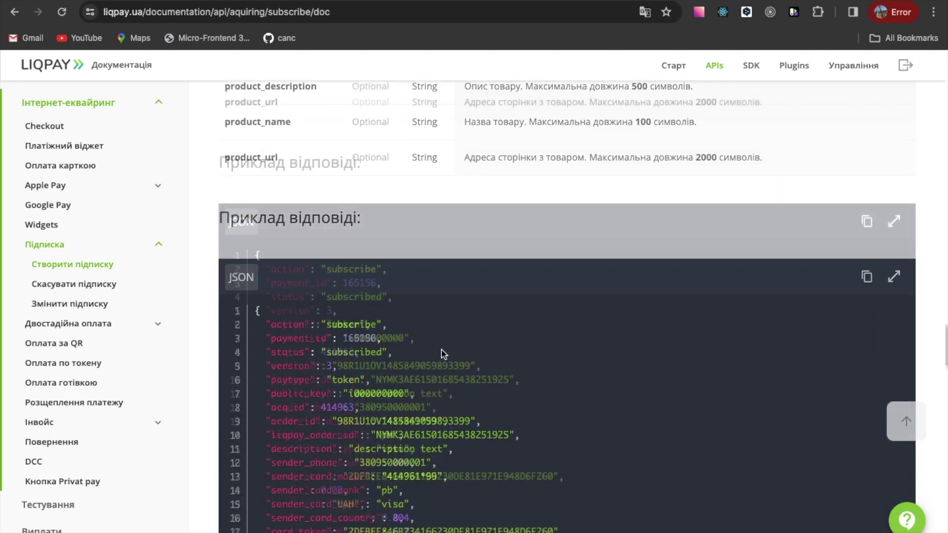
pyautogui.scroll(-1, 599, 344)
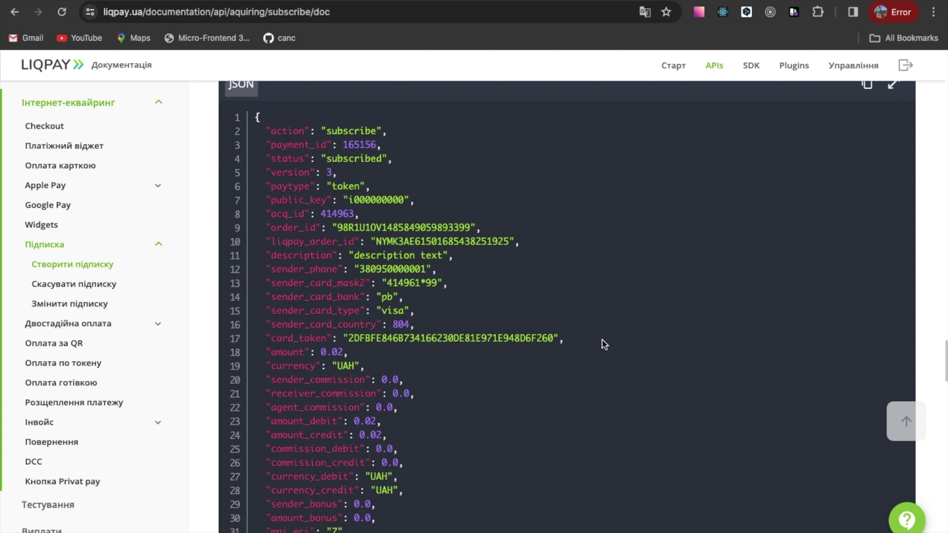
pyautogui.scroll(-5, 603, 344)
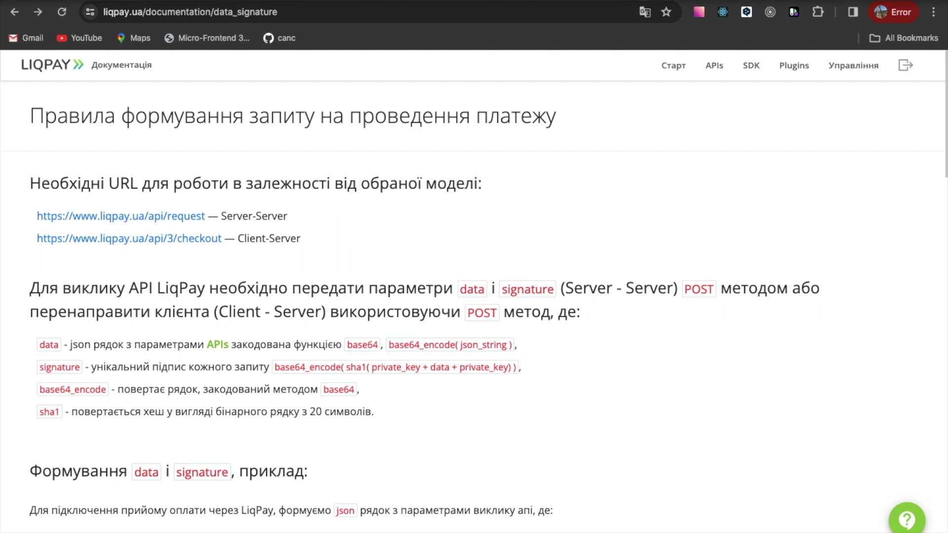
# Step: Scroll the data_signature page and open the 'Інструмент формування data і signature' generator
pyautogui.scroll(-3, 585, 400)
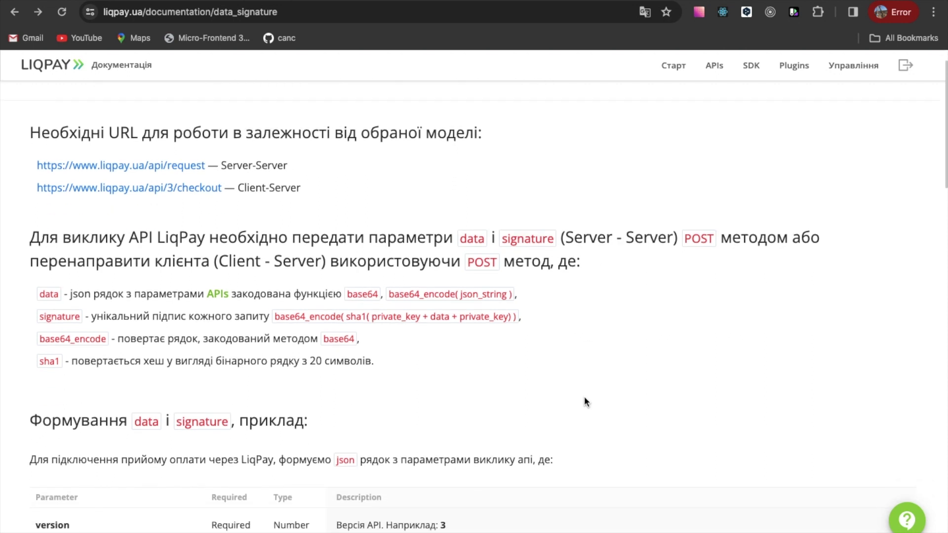
pyautogui.scroll(-4, 585, 401)
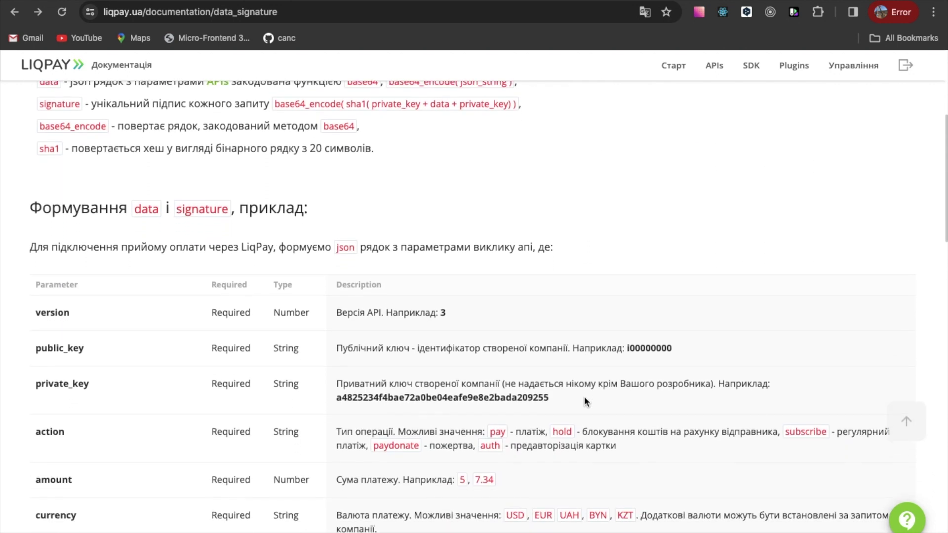
pyautogui.scroll(-4, 584, 401)
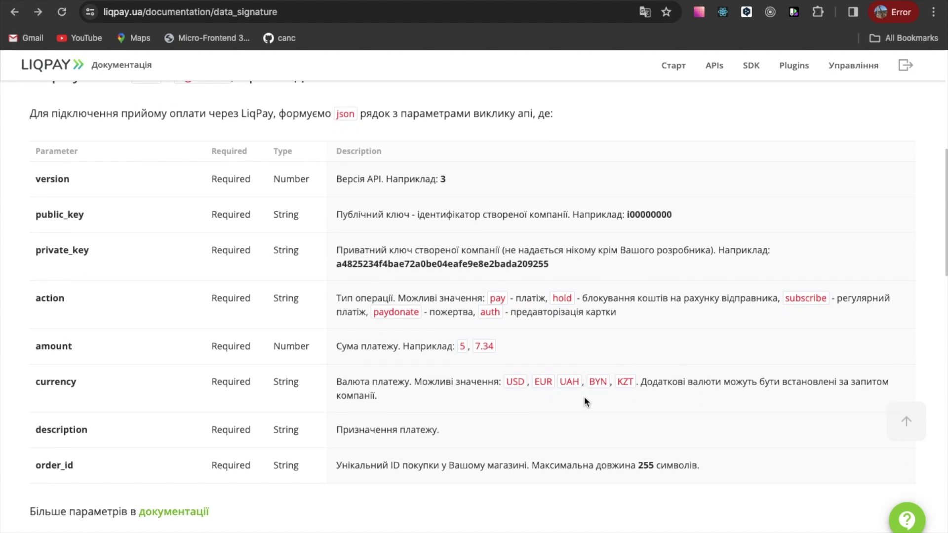
pyautogui.scroll(-7, 566, 385)
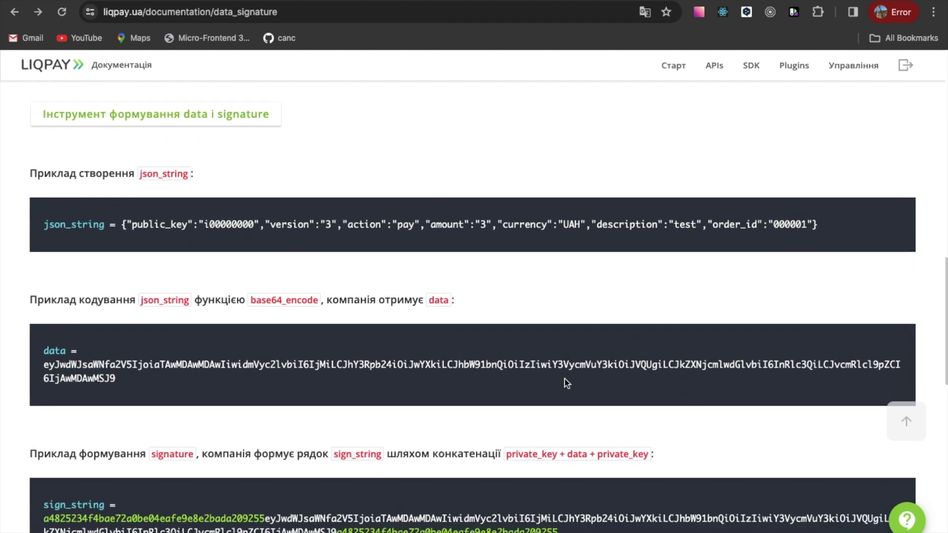
pyautogui.click(251, 114)
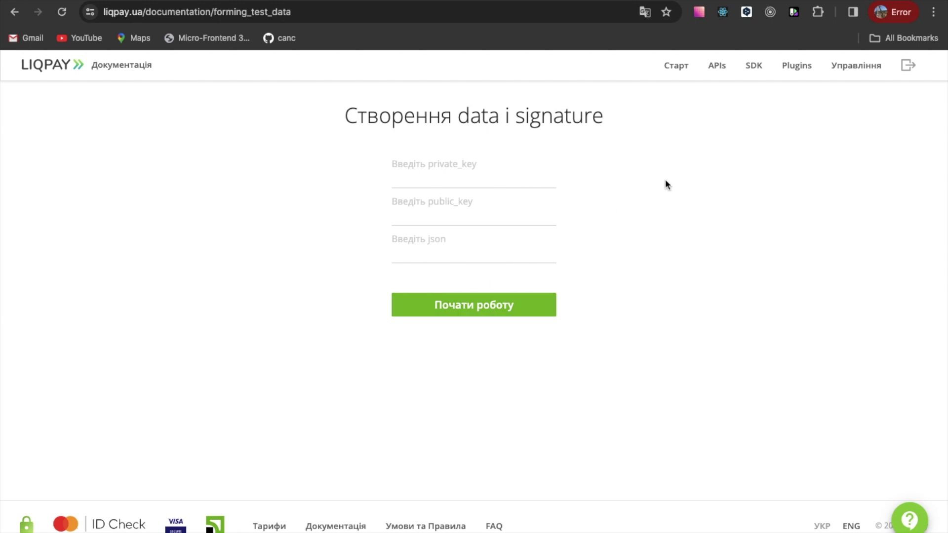
# Step: Swipe back from the generator to the data_signature page
pyautogui.hscroll(-5, 665, 180)
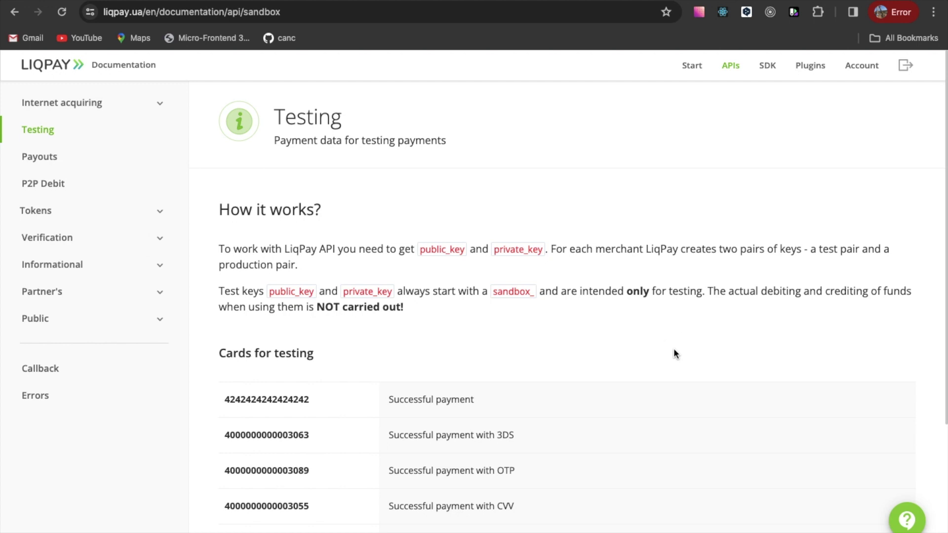
# Step: Review the seven test cards in the Cards for testing table
pyautogui.scroll(-3, 675, 353)
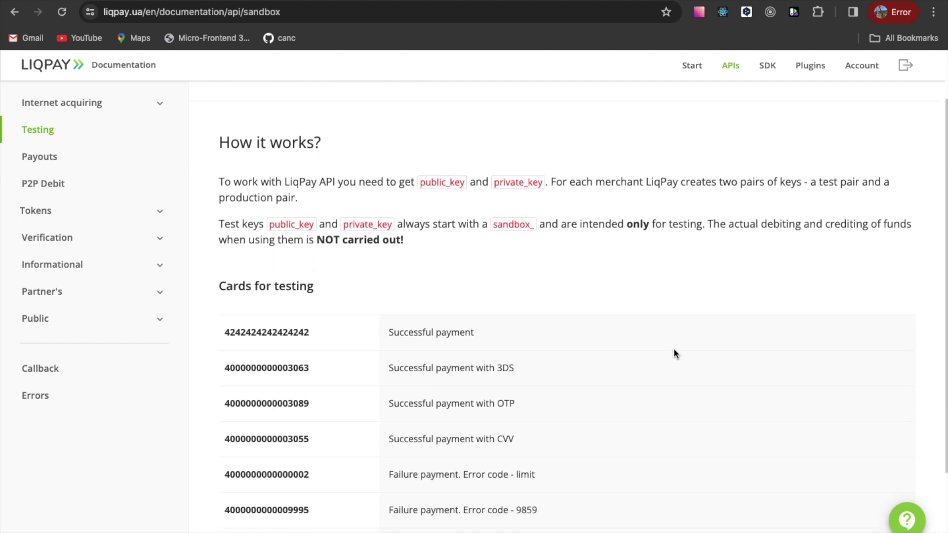
pyautogui.scroll(-2, 675, 353)
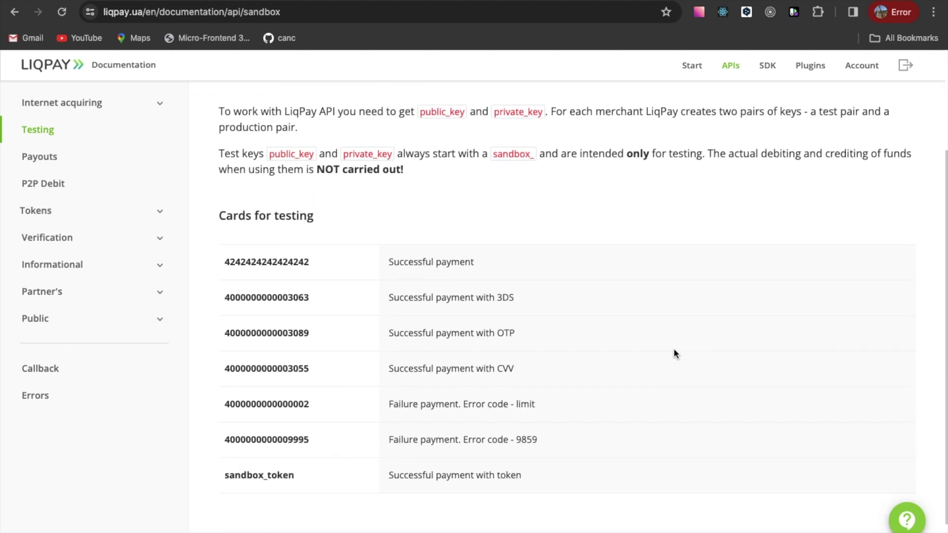
pyautogui.scroll(4, 675, 354)
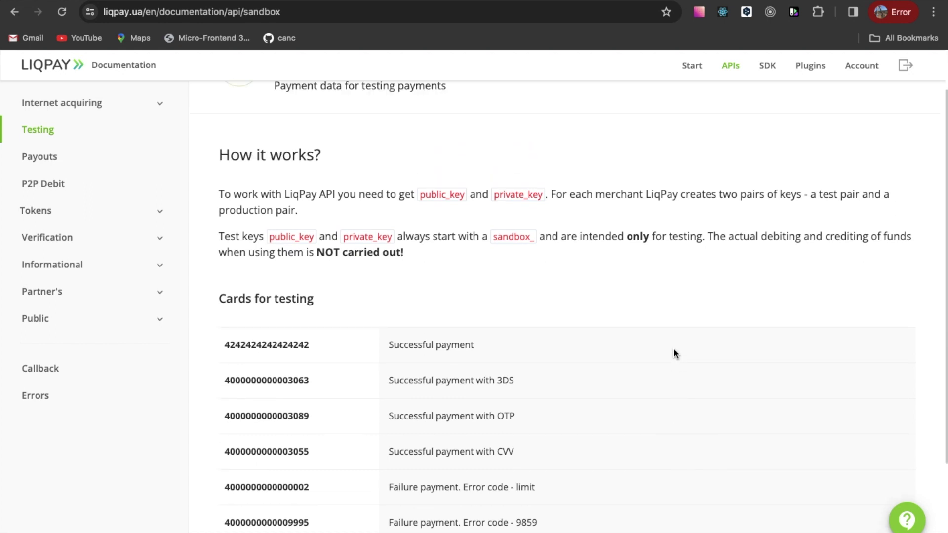
pyautogui.scroll(1, 675, 354)
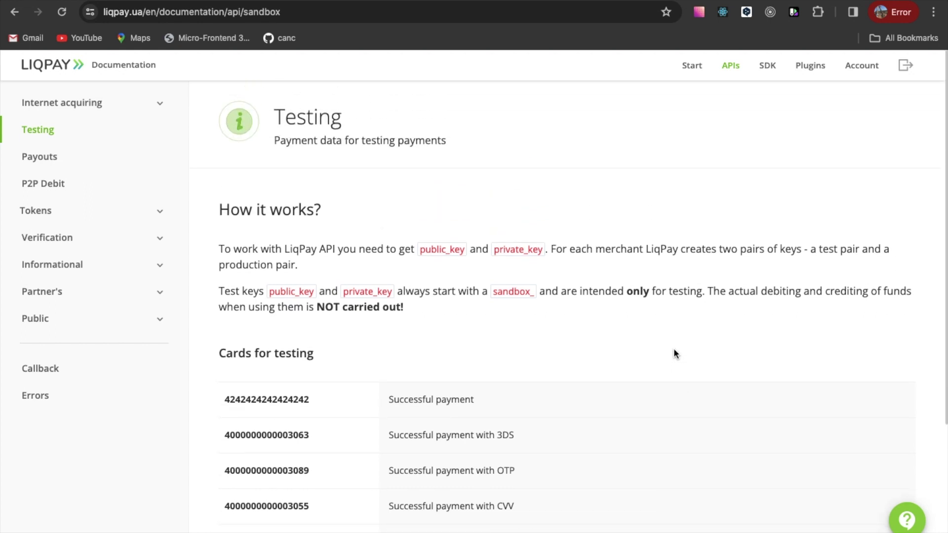